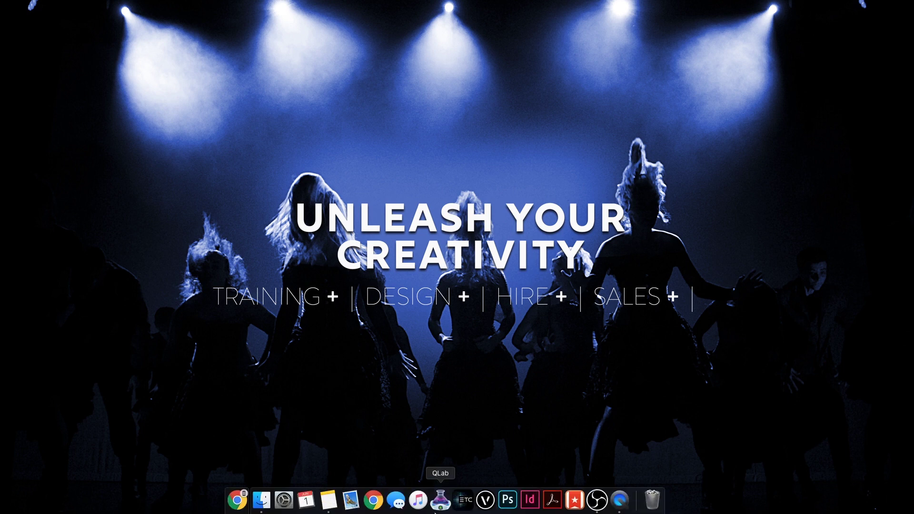
Launch Eos from the ETCnomad Shell in Offline w/viz mode
{"action": "left_click", "coordinate": [462, 509]}
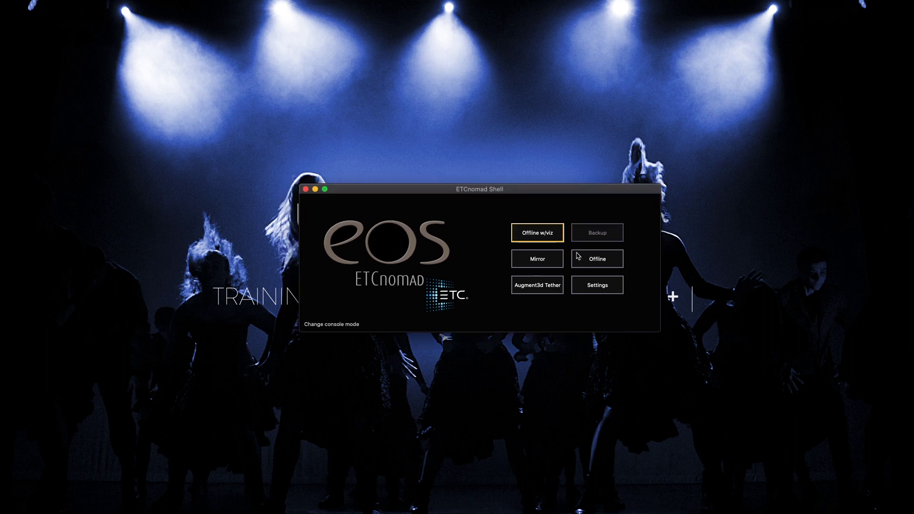
Accept the Visualizer Output Only Mode warning so Eos loads offline with an untitled show
{"action": "left_click", "coordinate": [548, 238]}
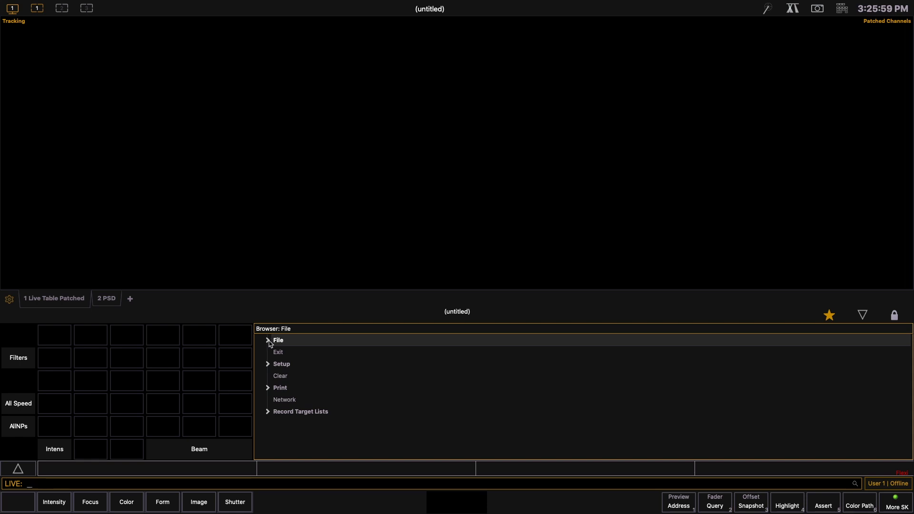
Under File > Save As > Show File Archive, add a new folder named 'Getting Started'
{"action": "left_click", "coordinate": [269, 341]}
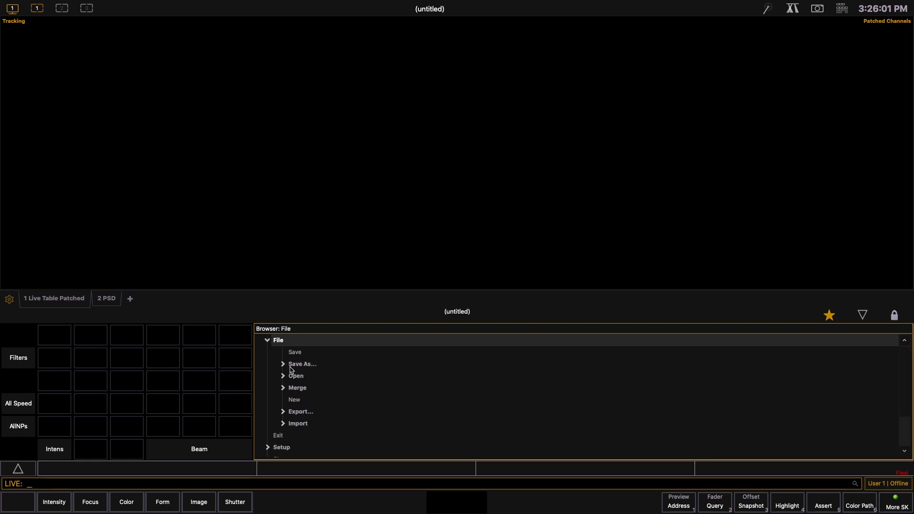
{"action": "left_click", "coordinate": [292, 365]}
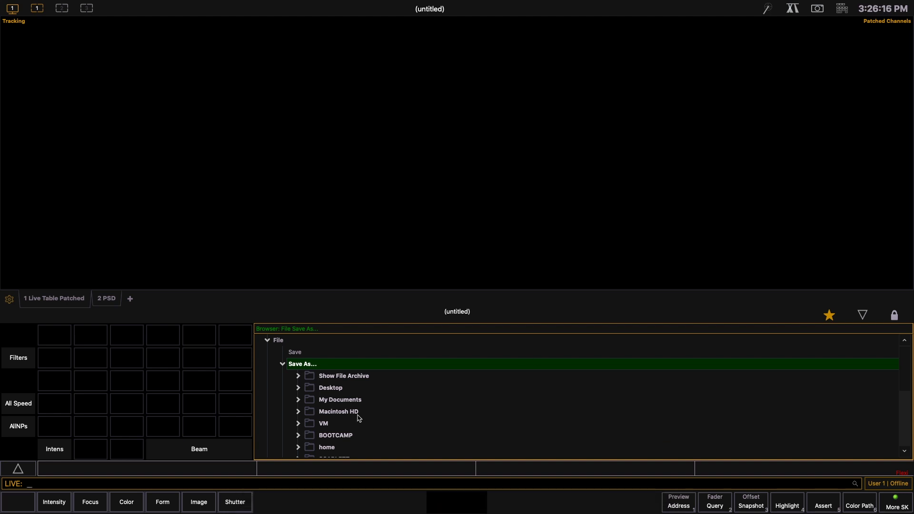
{"action": "left_click", "coordinate": [298, 376]}
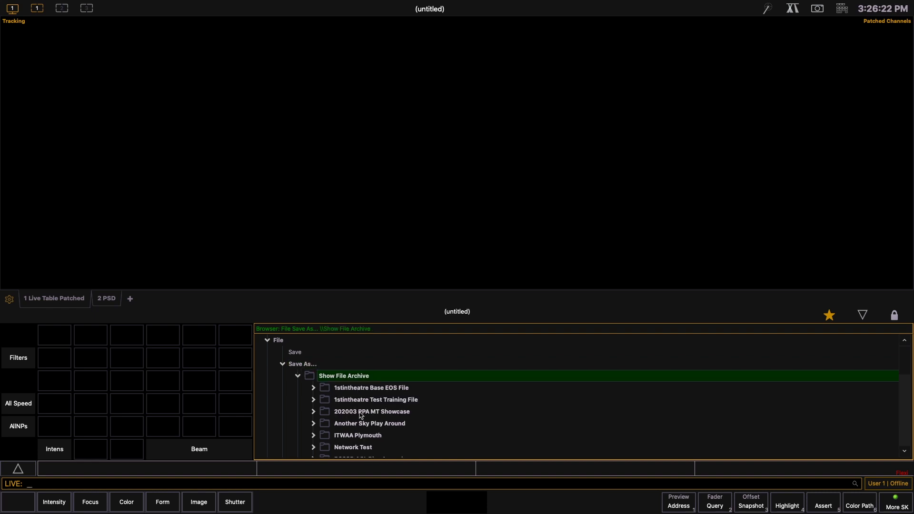
{"action": "scroll", "coordinate": [361, 416], "scroll_direction": "down", "scroll_amount": 2}
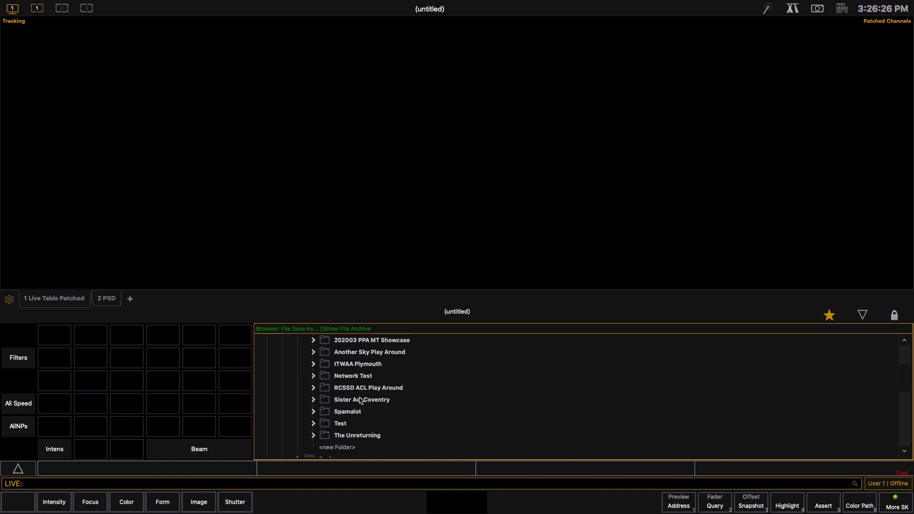
{"action": "left_click", "coordinate": [338, 450]}
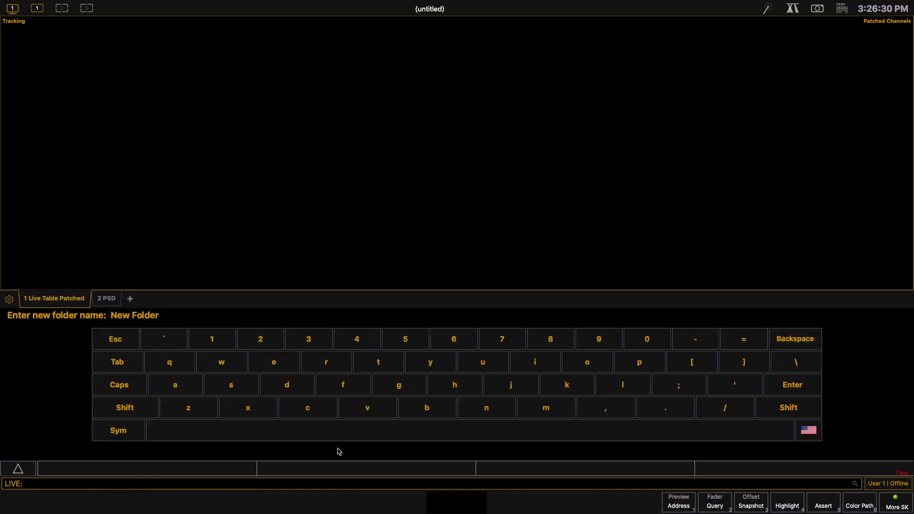
{"action": "key", "text": "BackSpace"}
{"action": "key", "text": "BackSpace"}
{"action": "key", "text": "BackSpace"}
{"action": "key", "text": "BackSpace"}
{"action": "key", "text": "BackSpace"}
{"action": "key", "text": "BackSpace"}
{"action": "key", "text": "BackSpace"}
{"action": "key", "text": "BackSpace"}
{"action": "key", "text": "BackSpace"}
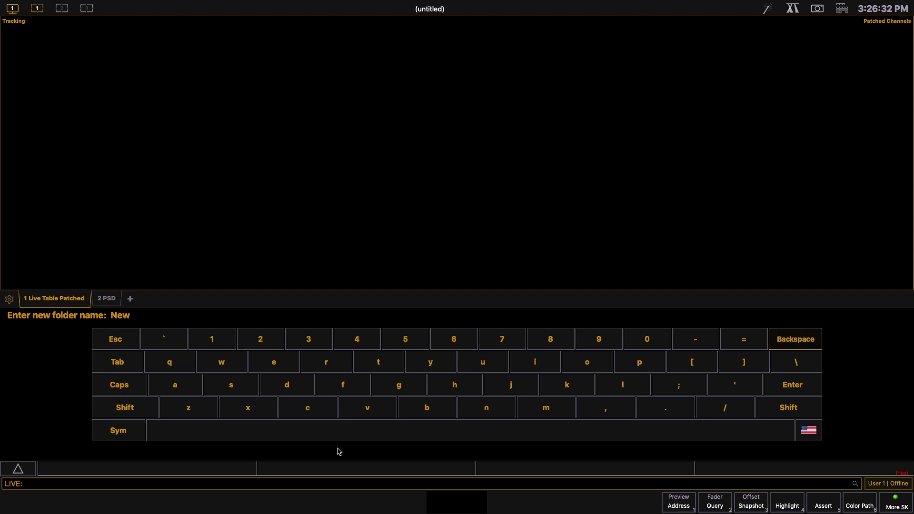
{"action": "key", "text": "BackSpace"}
{"action": "type", "text": "Gett"}
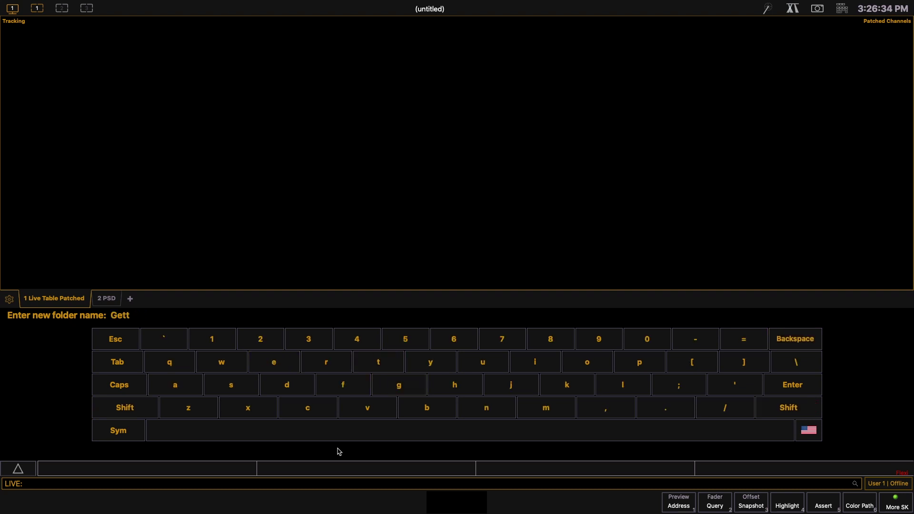
{"action": "type", "text": "ing Started"}
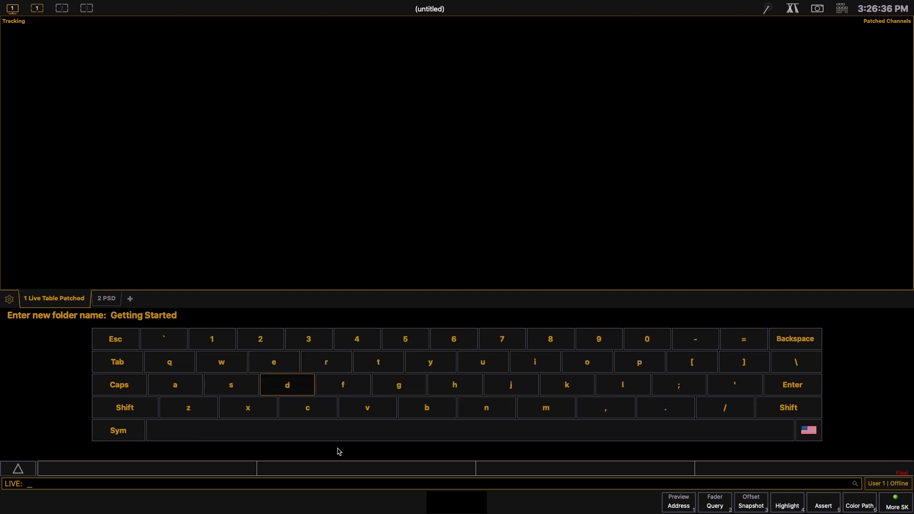
{"action": "key", "text": "Return"}
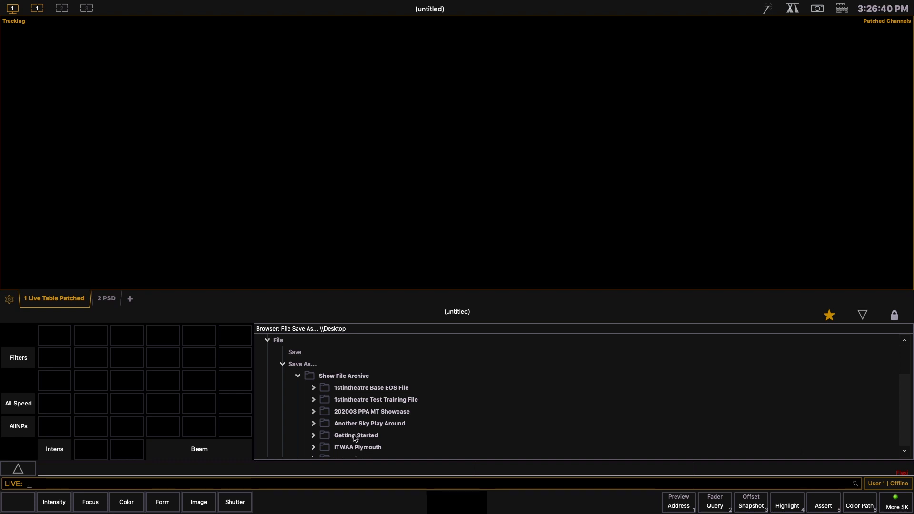
Save the show under the name 'Getting Started' into the Getting Started archive folder
{"action": "left_click", "coordinate": [355, 437]}
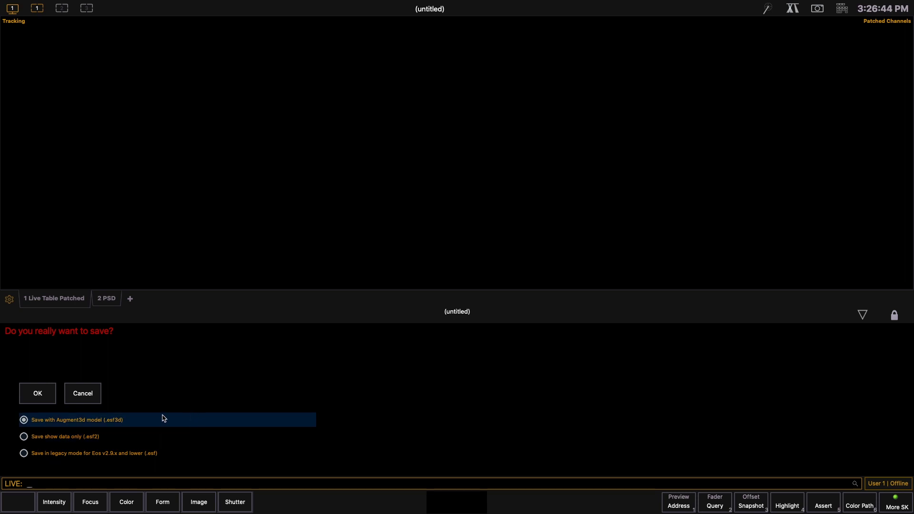
{"action": "left_click", "coordinate": [40, 398]}
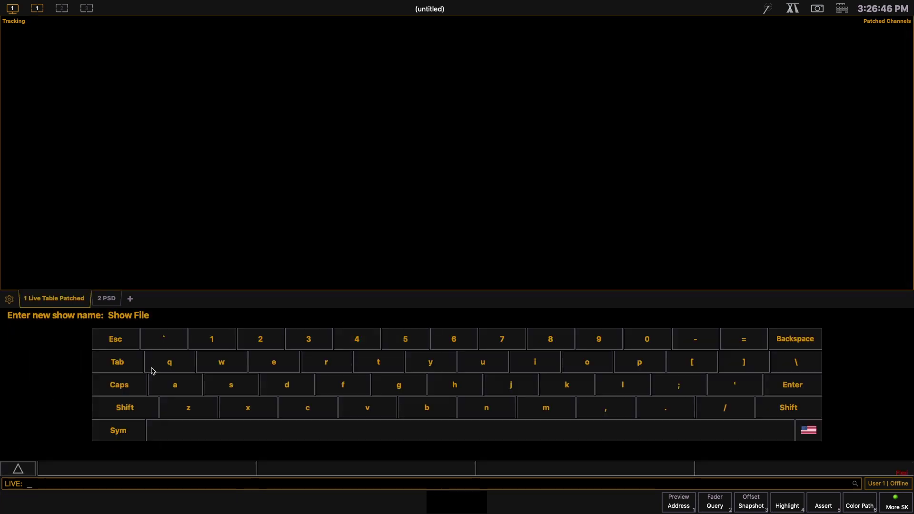
{"action": "key", "text": "BackSpace"}
{"action": "key", "text": "BackSpace"}
{"action": "key", "text": "BackSpace"}
{"action": "key", "text": "BackSpace"}
{"action": "key", "text": "BackSpace"}
{"action": "key", "text": "BackSpace"}
{"action": "key", "text": "BackSpace"}
{"action": "key", "text": "BackSpace"}
{"action": "key", "text": "BackSpace"}
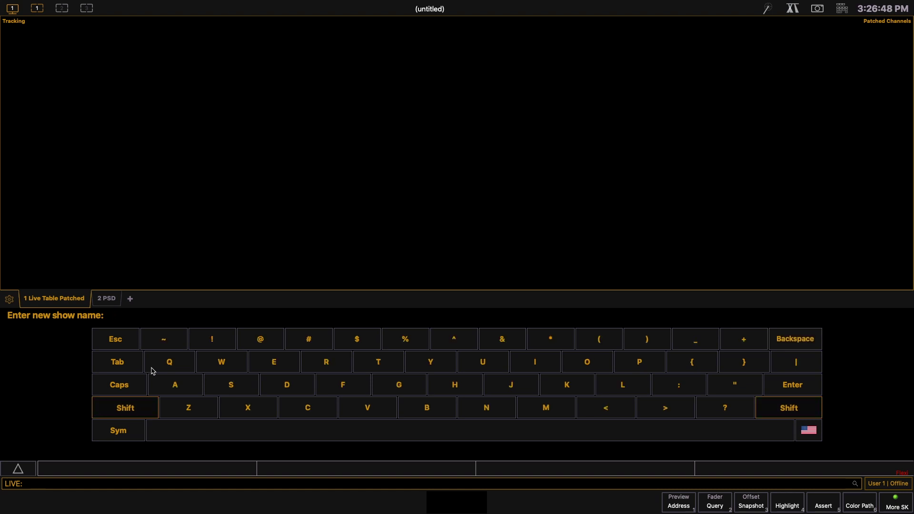
{"action": "type", "text": "Getting Started"}
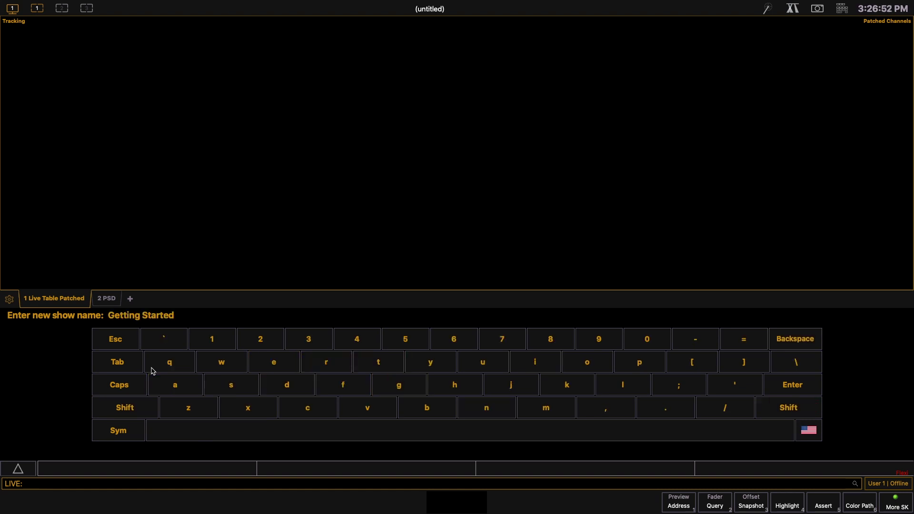
{"action": "key", "text": "Return"}
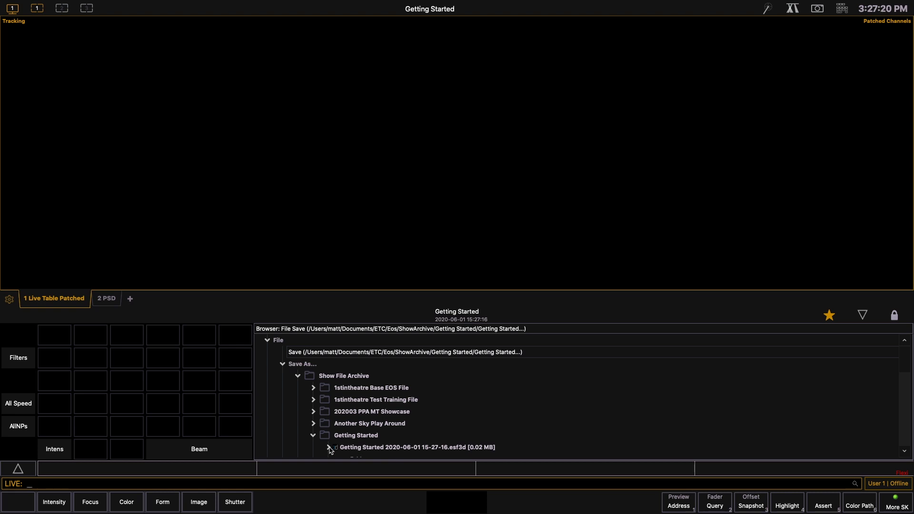
Inspect the saved Getting Started file versions, then collapse the file and Show File Archive listings
{"action": "left_click", "coordinate": [329, 446]}
{"action": "scroll", "coordinate": [373, 436], "scroll_direction": "down", "scroll_amount": 5}
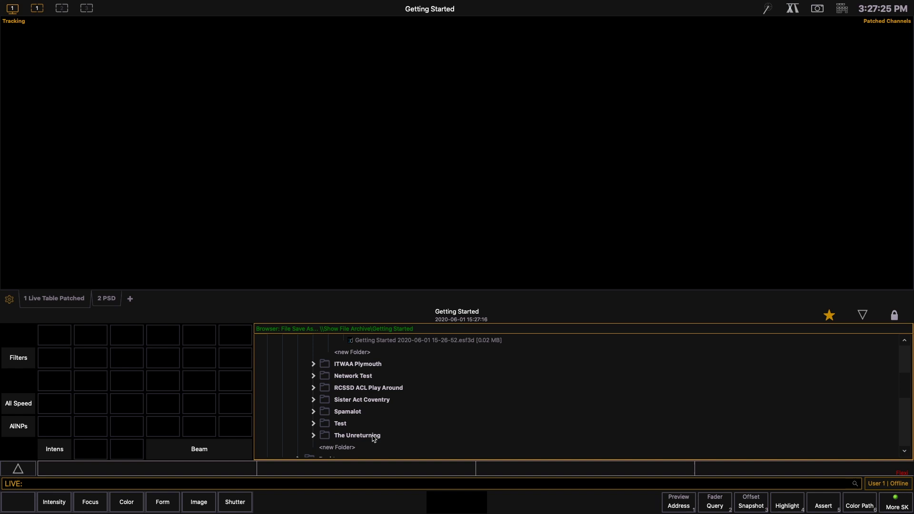
{"action": "scroll", "coordinate": [373, 435], "scroll_direction": "down", "scroll_amount": 5}
{"action": "scroll", "coordinate": [373, 435], "scroll_direction": "up", "scroll_amount": 10}
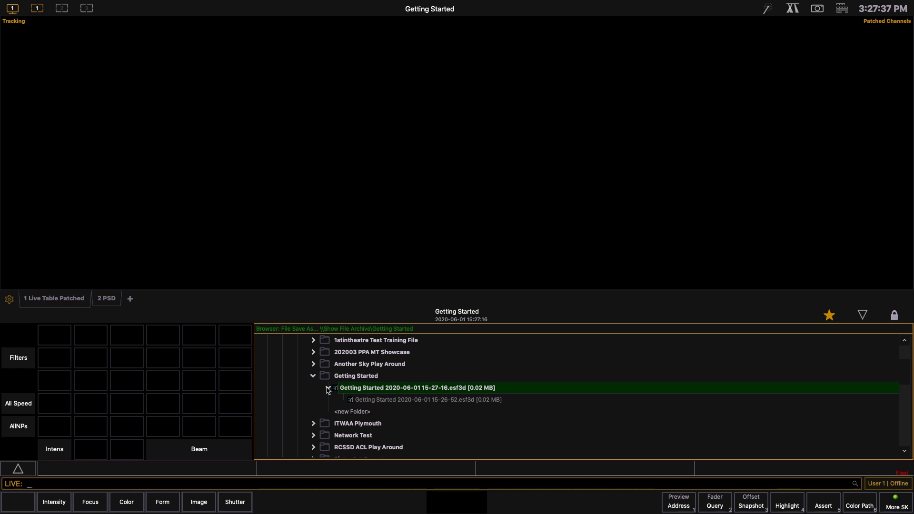
{"action": "left_click", "coordinate": [328, 390]}
{"action": "left_click", "coordinate": [284, 367]}
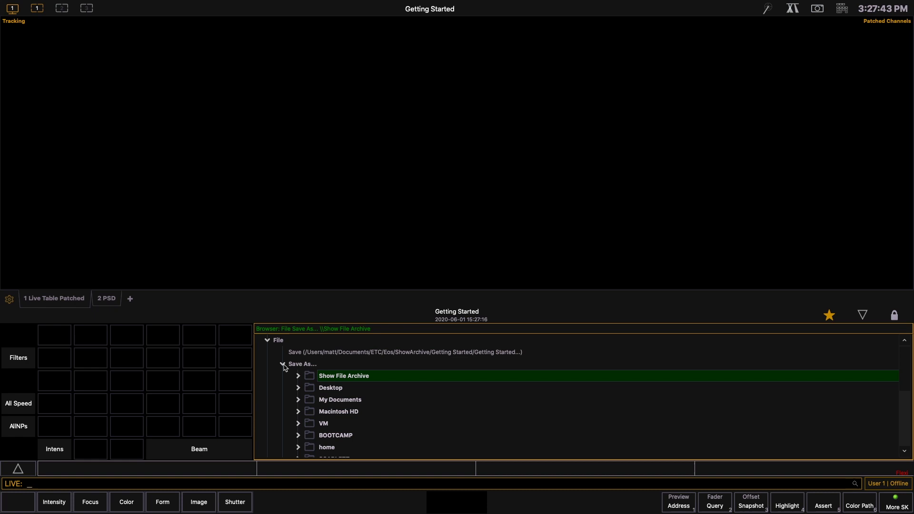
Browse File > Open > Show File Archive > Getting Started to reveal the .esf3d show file
{"action": "left_click", "coordinate": [283, 365]}
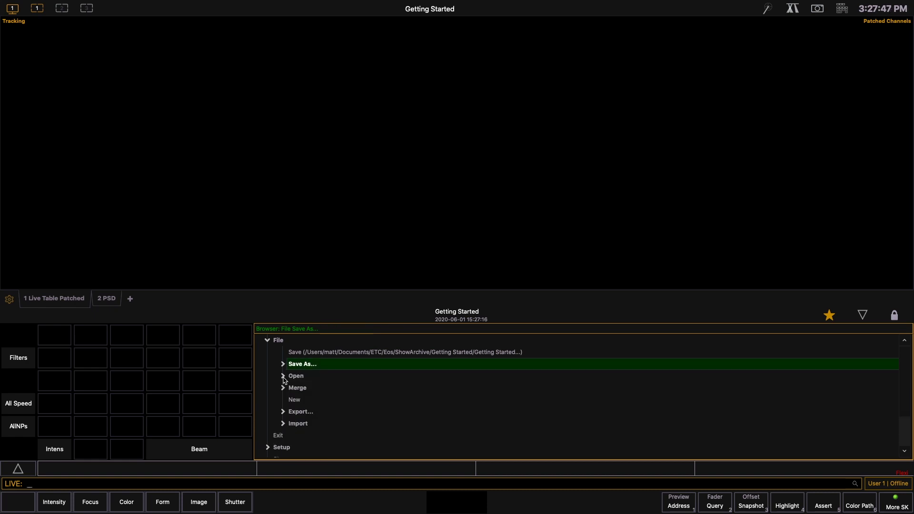
{"action": "left_click", "coordinate": [284, 379]}
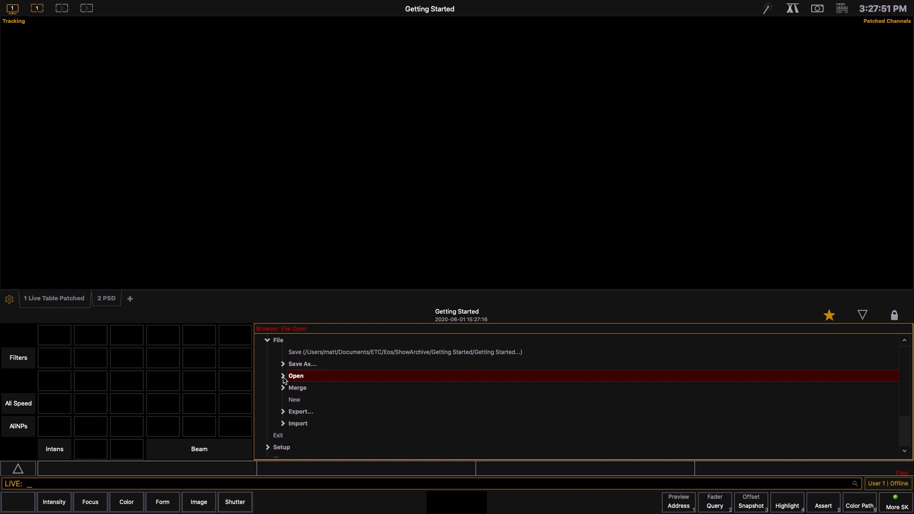
{"action": "key", "text": "Up"}
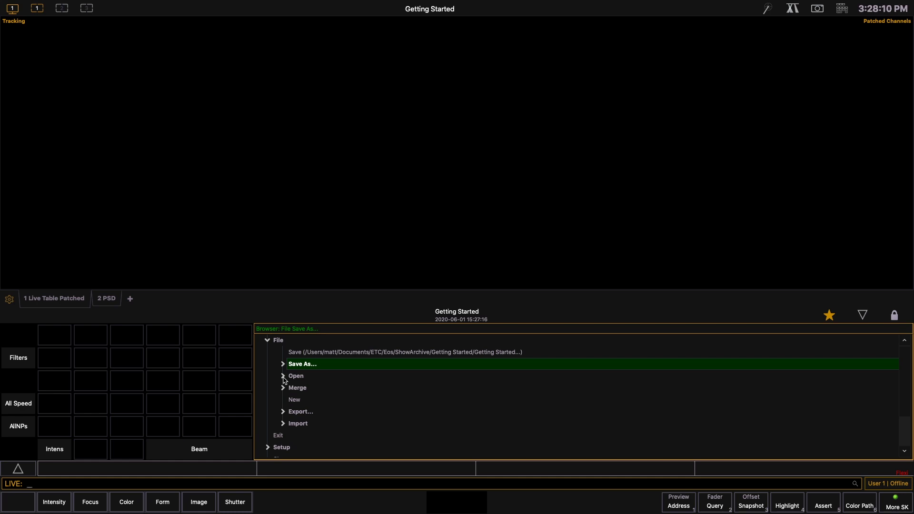
{"action": "left_click", "coordinate": [284, 377]}
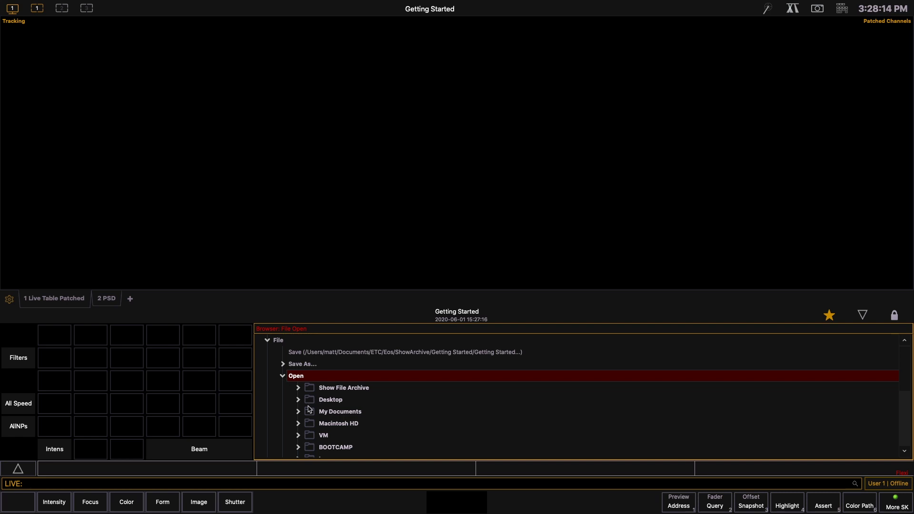
{"action": "left_click", "coordinate": [299, 388]}
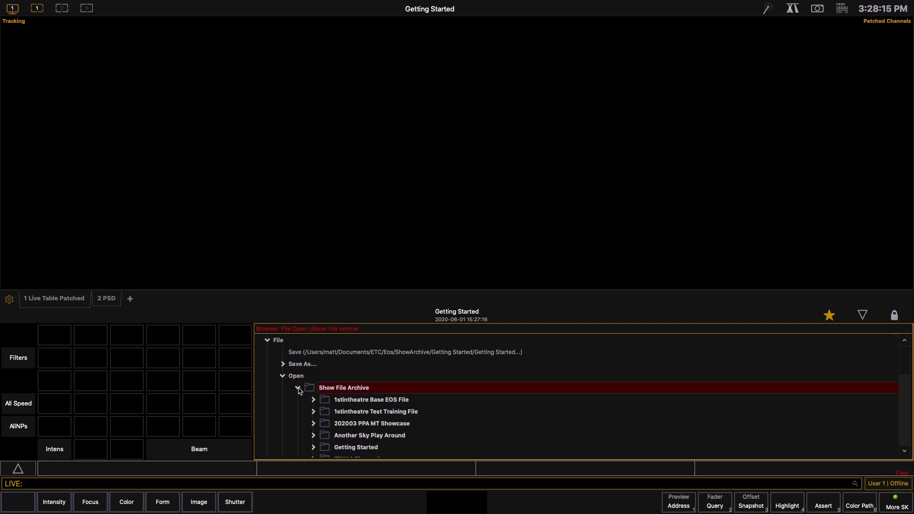
{"action": "left_click", "coordinate": [360, 448]}
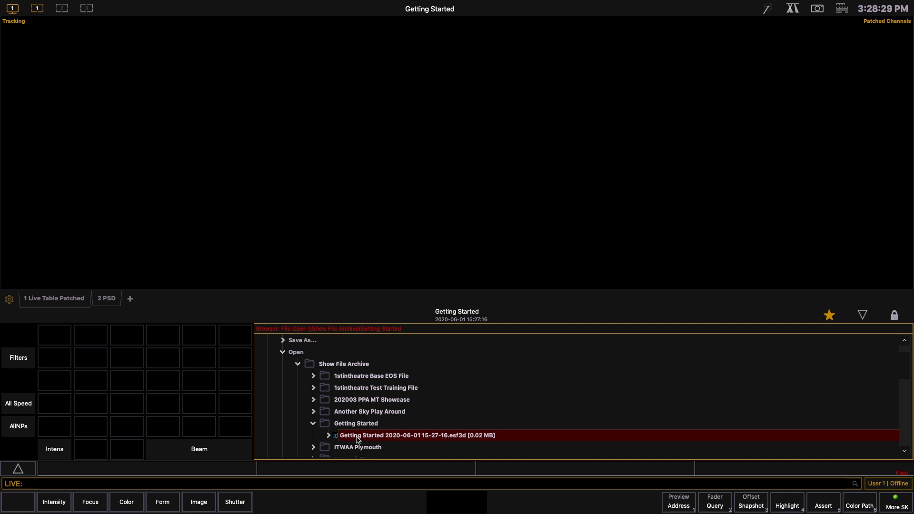
{"action": "left_click", "coordinate": [357, 437]}
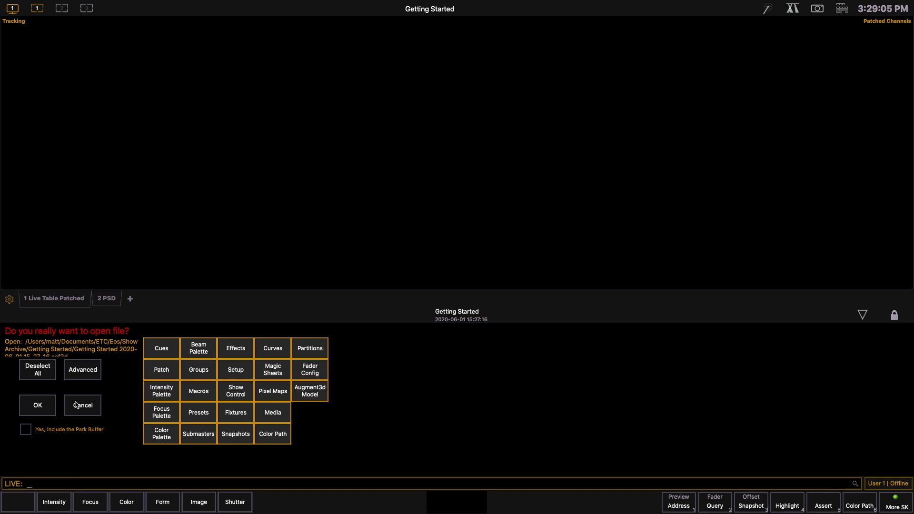
{"action": "left_click", "coordinate": [50, 406]}
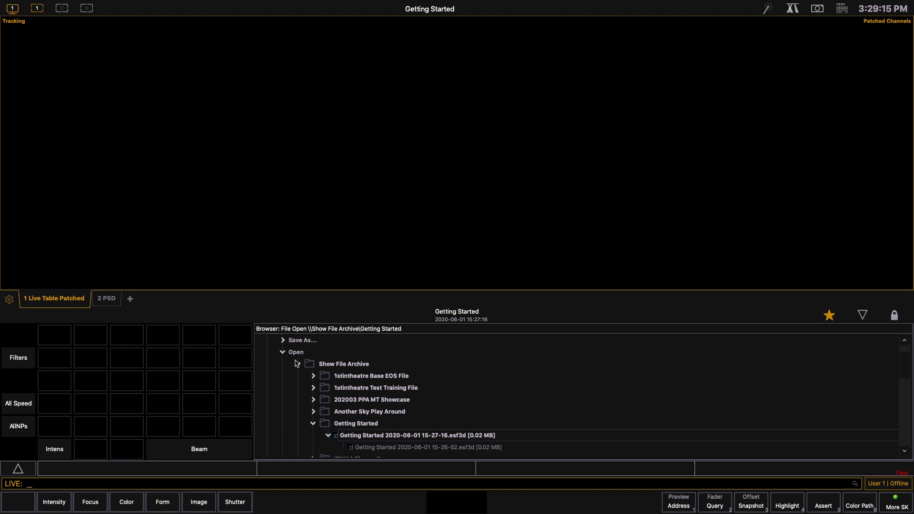
Browse File > Merge > Show File Archive > 1stintheatre Test Training File and pick its .esf3d file
{"action": "left_click", "coordinate": [283, 352]}
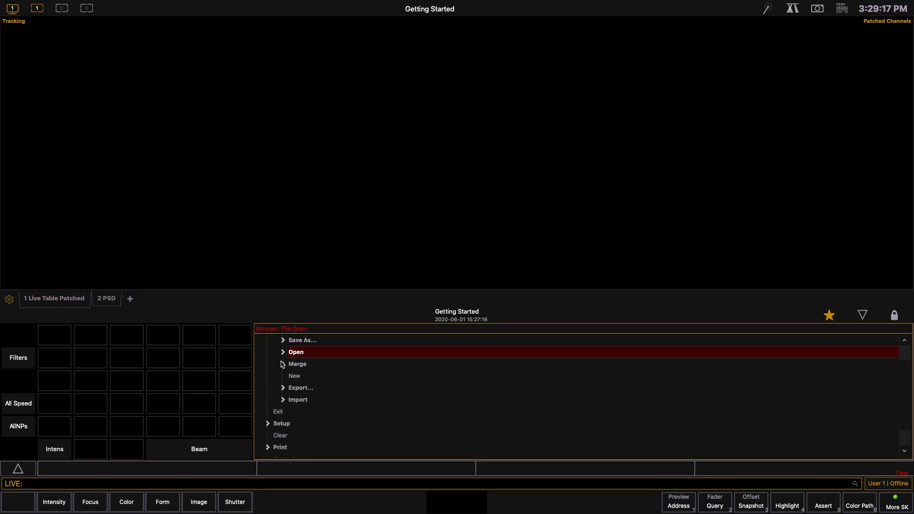
{"action": "left_click", "coordinate": [283, 364]}
{"action": "left_click", "coordinate": [282, 364]}
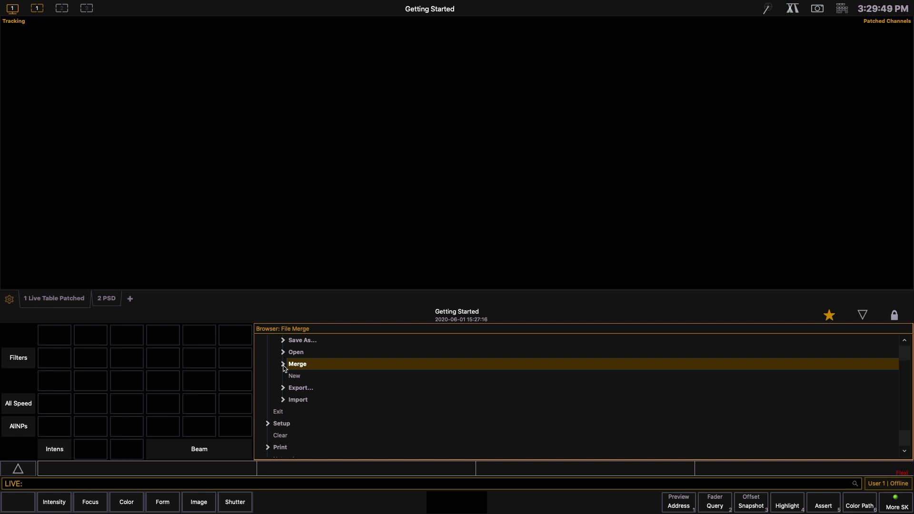
{"action": "left_click", "coordinate": [284, 366]}
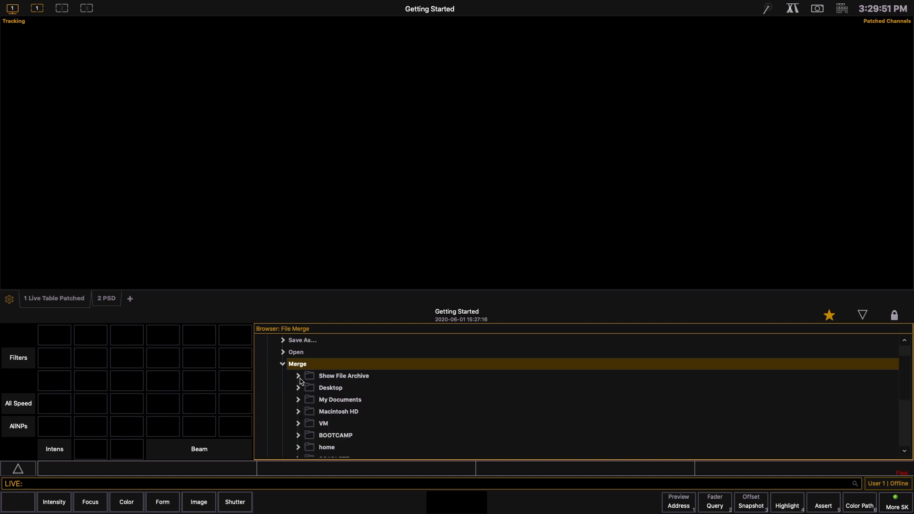
{"action": "left_click", "coordinate": [299, 376]}
{"action": "left_click", "coordinate": [313, 400]}
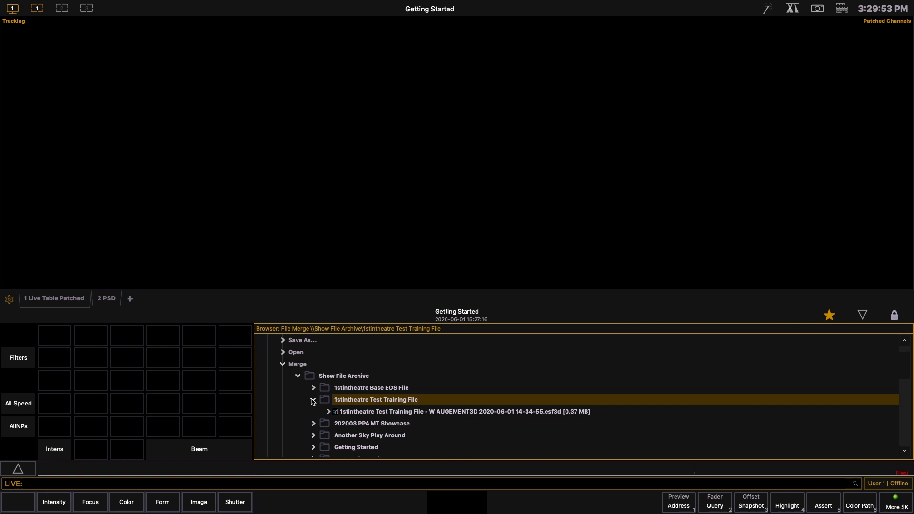
{"action": "double_click", "coordinate": [347, 412]}
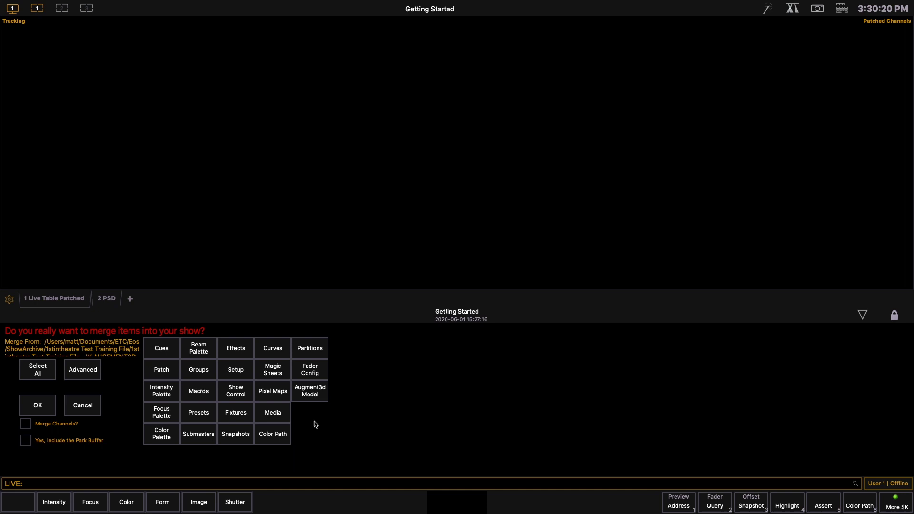
Merge only the Color Palette items from the 1stintheatre Test Training File
{"action": "left_click", "coordinate": [162, 440]}
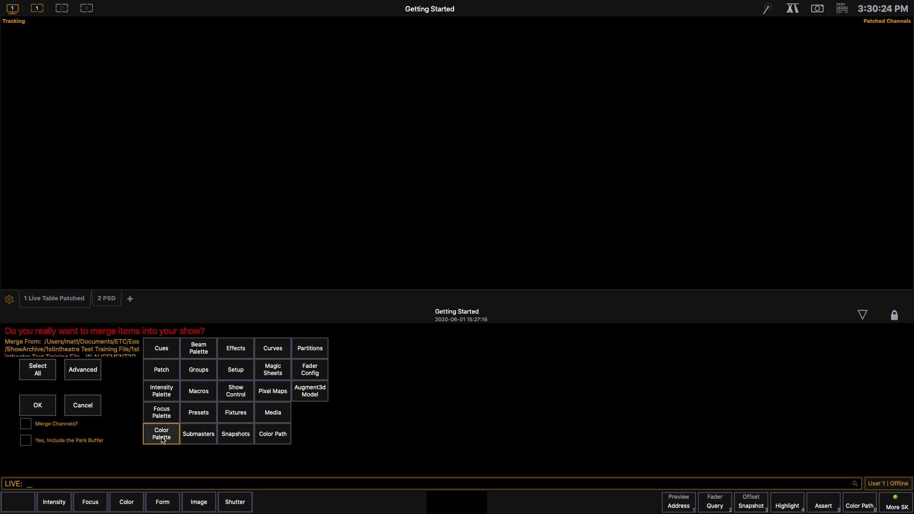
{"action": "left_click", "coordinate": [44, 411]}
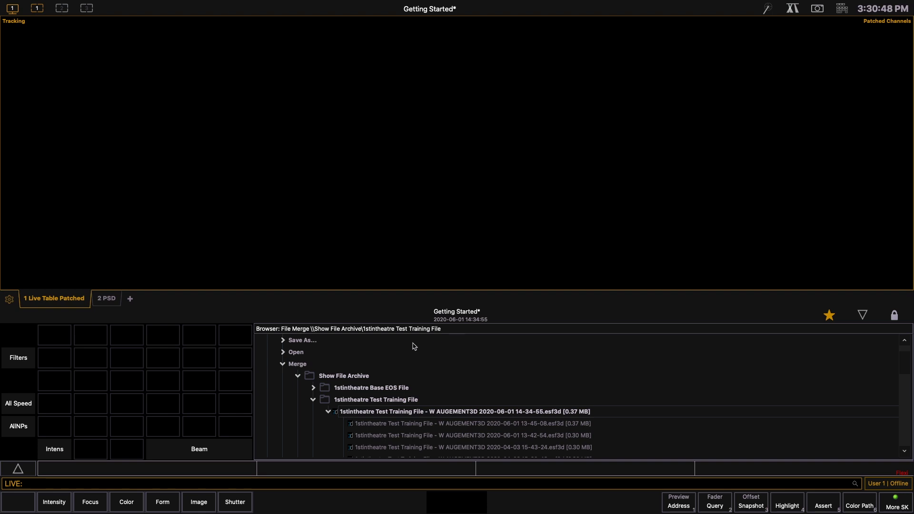
Save the show with Ctrl+S and collapse the Merge listing in the browser
{"action": "key", "text": "ctrl+s"}
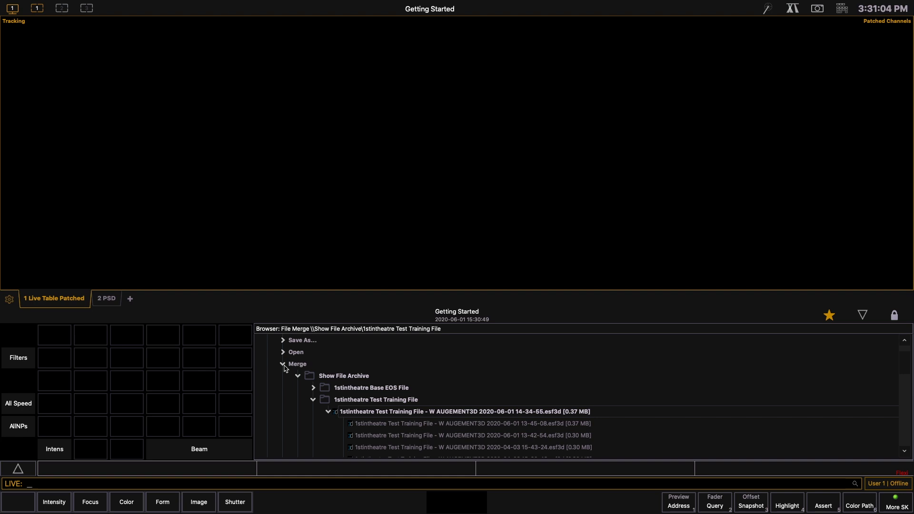
{"action": "left_click", "coordinate": [283, 365]}
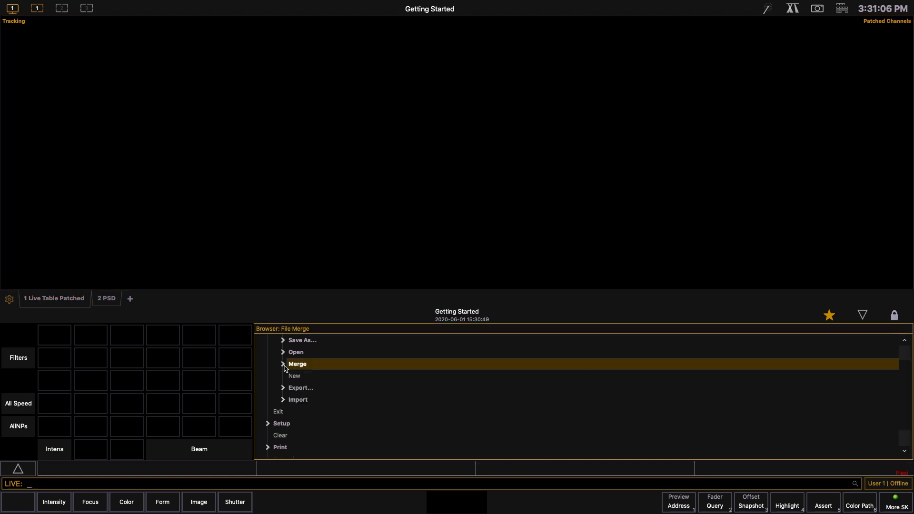
Open Setup's System Settings, then page through the User and Device settings screens
{"action": "left_click", "coordinate": [268, 427]}
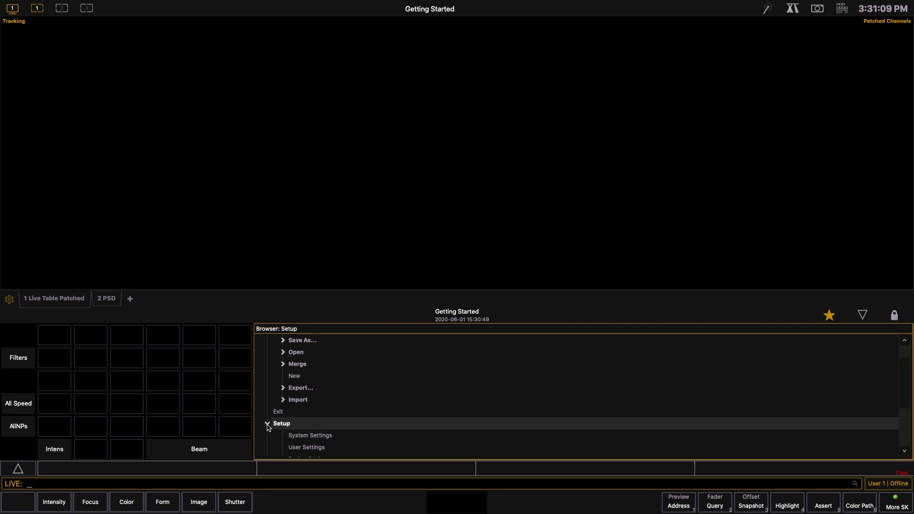
{"action": "left_click", "coordinate": [288, 435]}
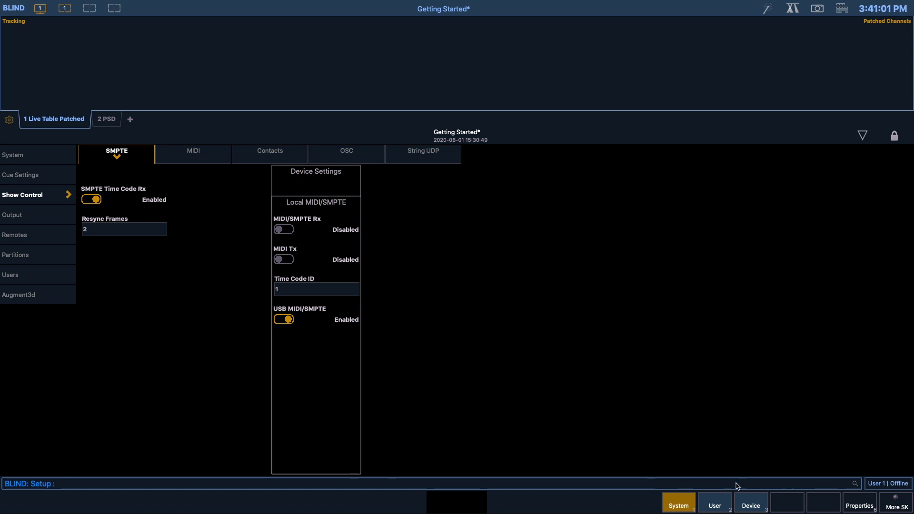
{"action": "left_click", "coordinate": [720, 505]}
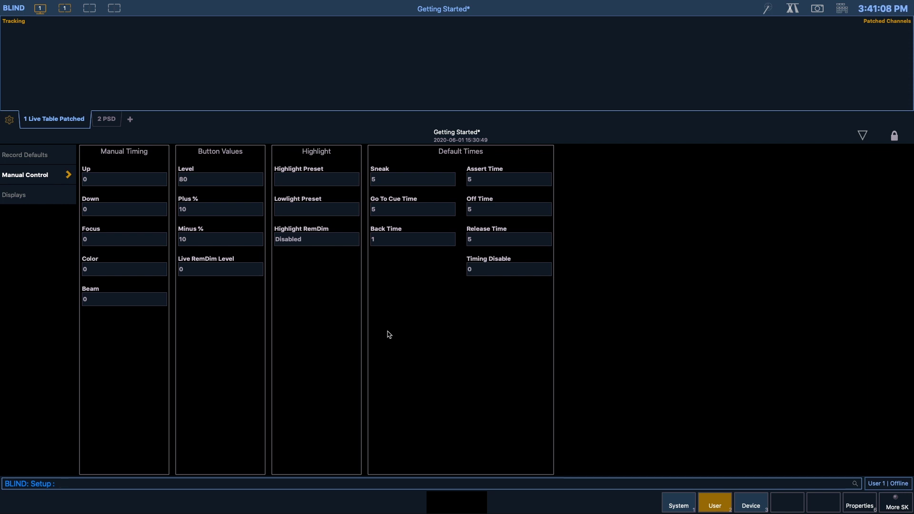
{"action": "left_click", "coordinate": [751, 504]}
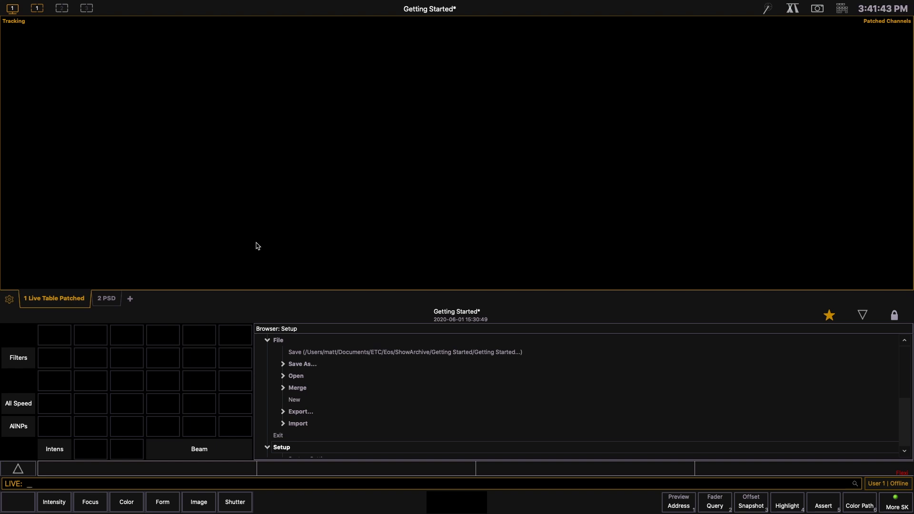
Save the Getting Started show with Ctrl+S, then exit Eos and confirm the quit prompt
{"action": "key", "text": "ctrl+s"}
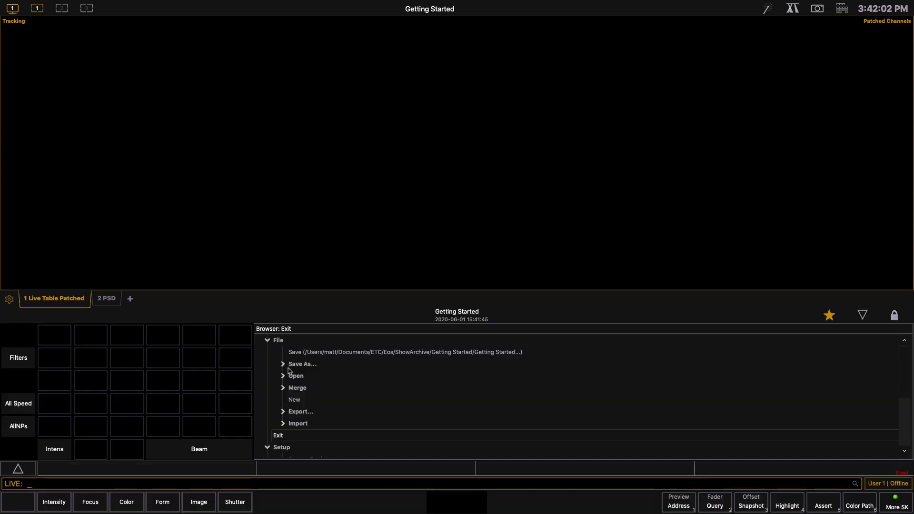
{"action": "left_click", "coordinate": [288, 437]}
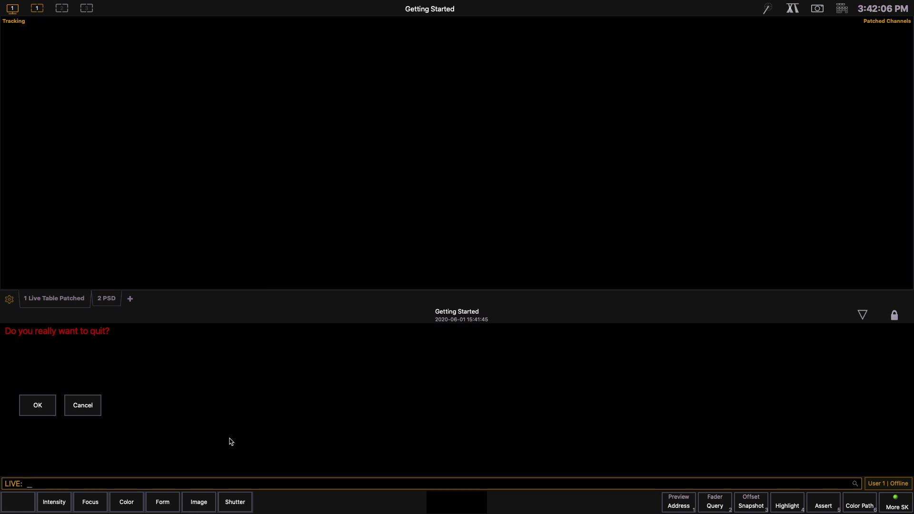
{"action": "left_click", "coordinate": [42, 410]}
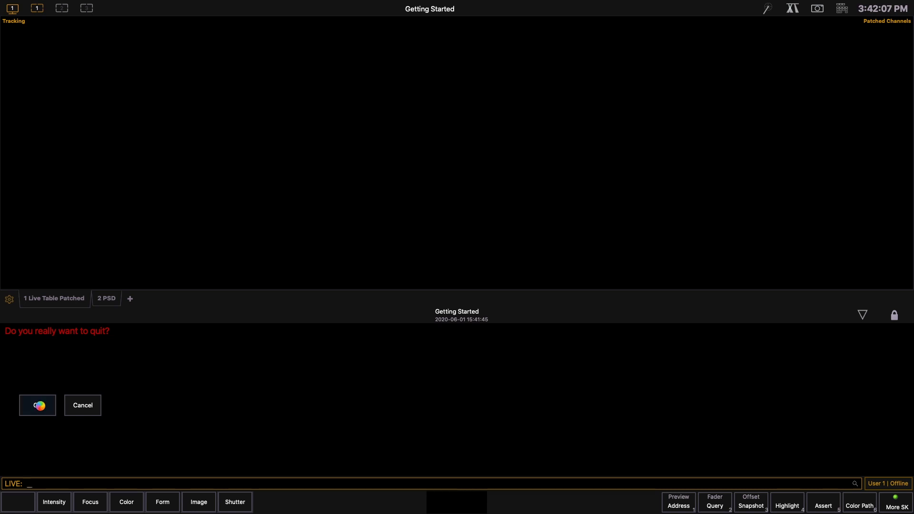